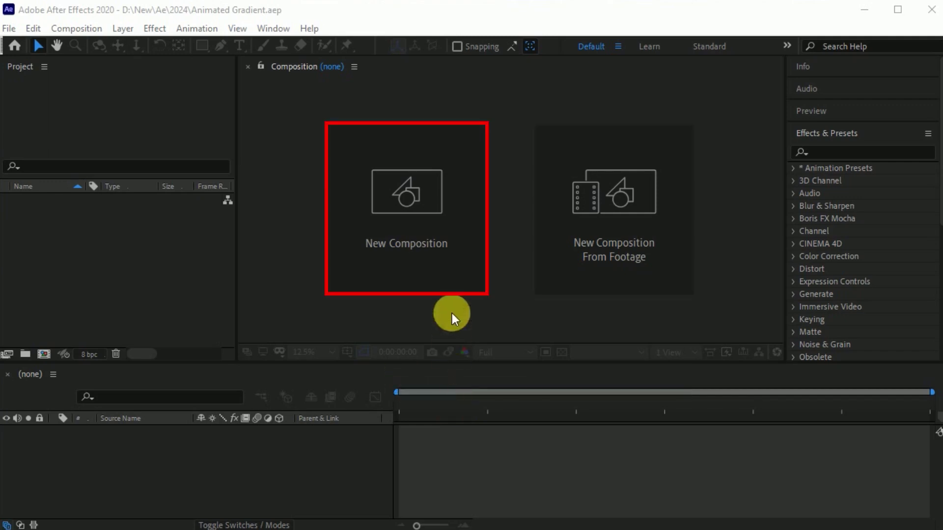
Step: Create a 1920×1080, 30 fps, 10-second composition named Main holding a black solid named BG
click(441, 281)
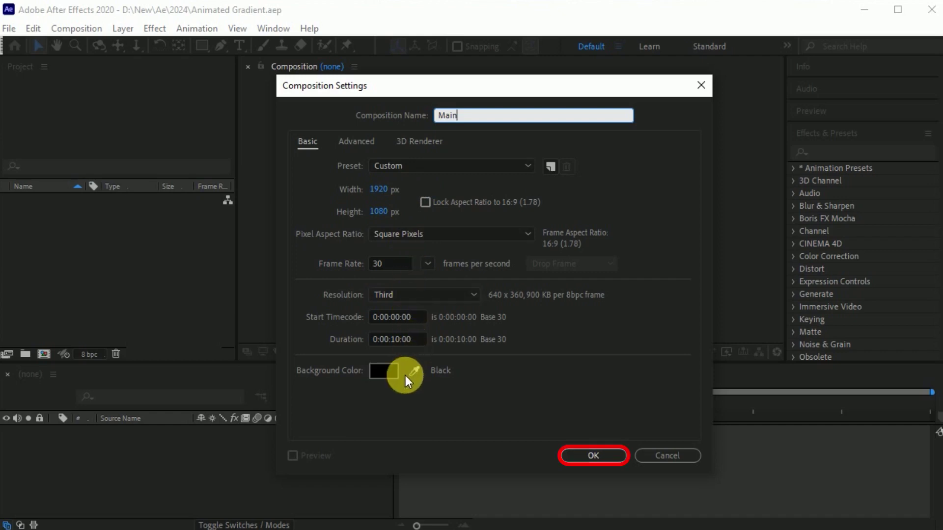
click(594, 455)
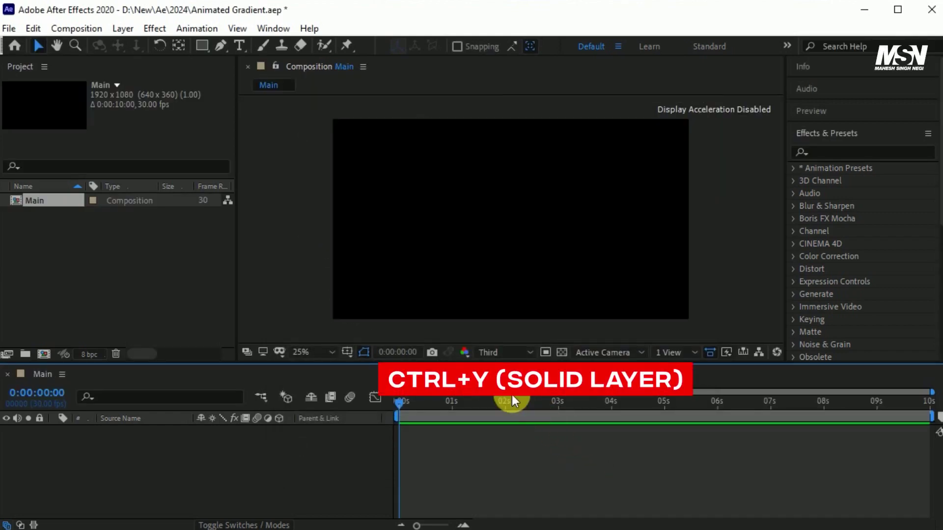
key(ctrl+y)
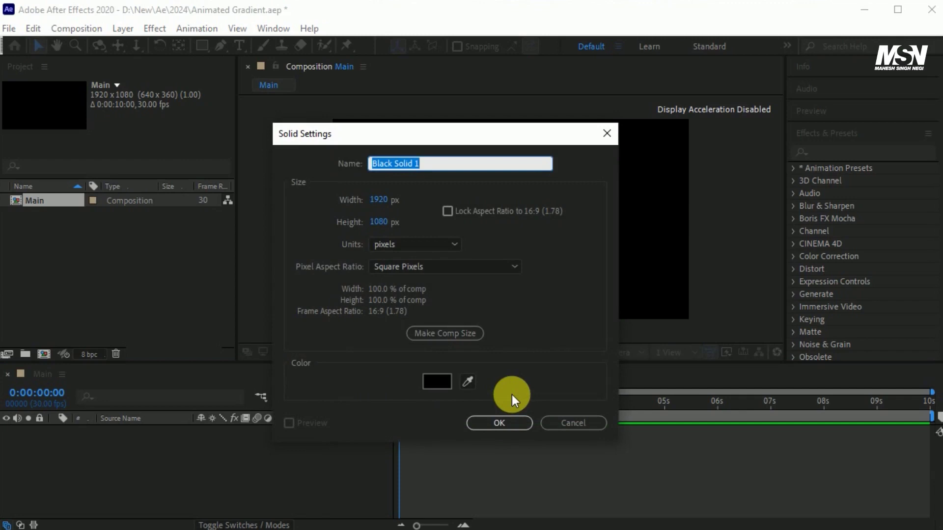
text(BG)
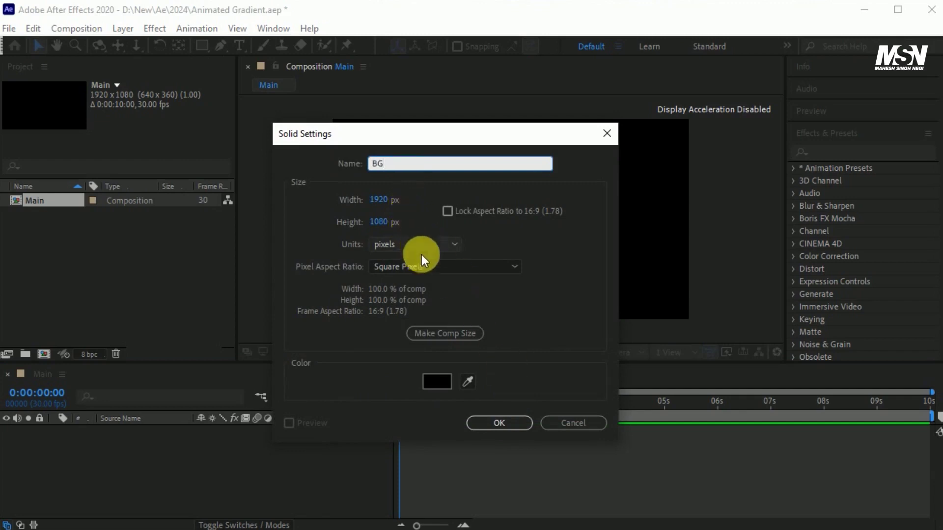
click(491, 423)
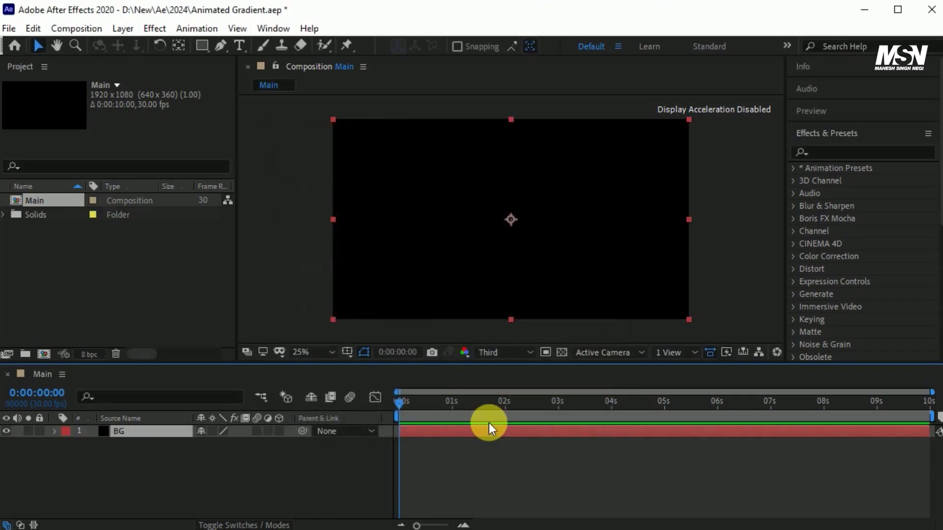
Step: Apply the 4-Color Gradient effect to the BG layer
click(821, 154)
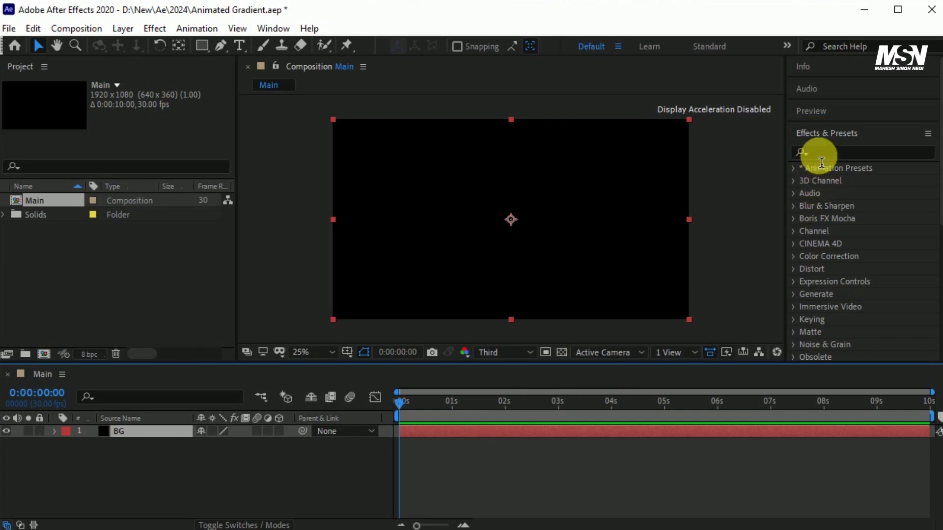
text(4)
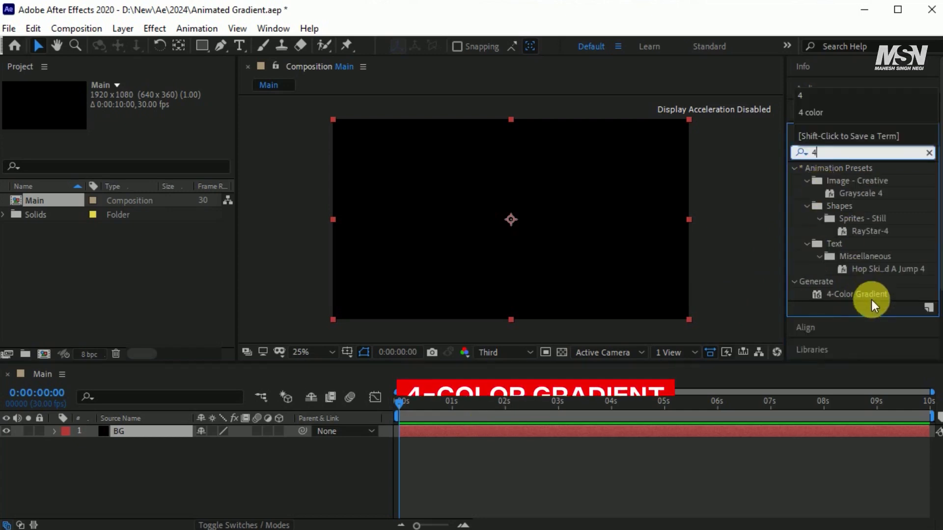
click(856, 296)
drag(855, 296, 503, 241)
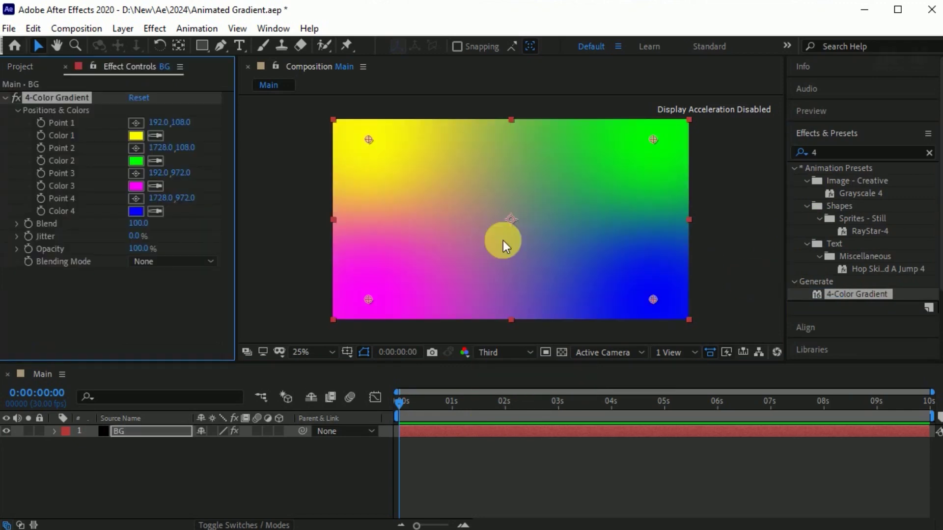
Step: Set gradient Color 1 to orange and Color 2 to pale yellow-green
double_click(137, 136)
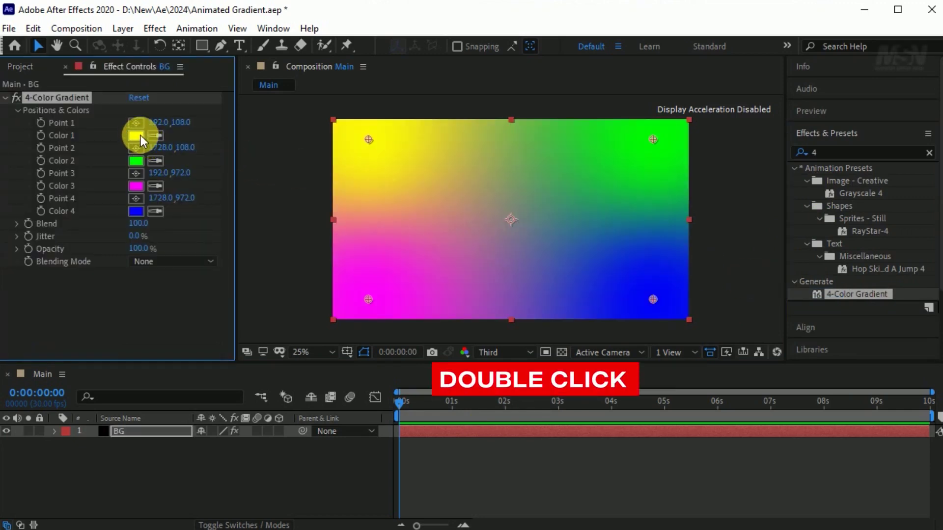
drag(455, 358, 454, 362)
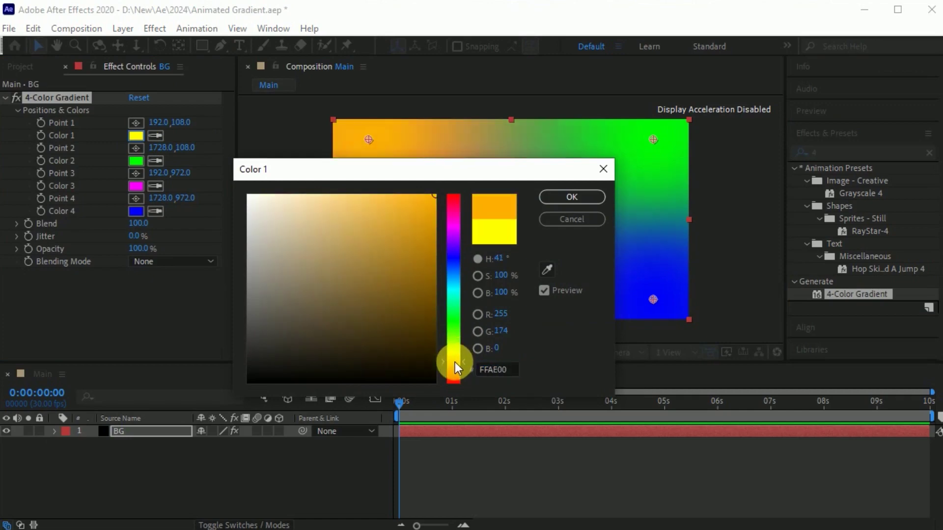
click(544, 197)
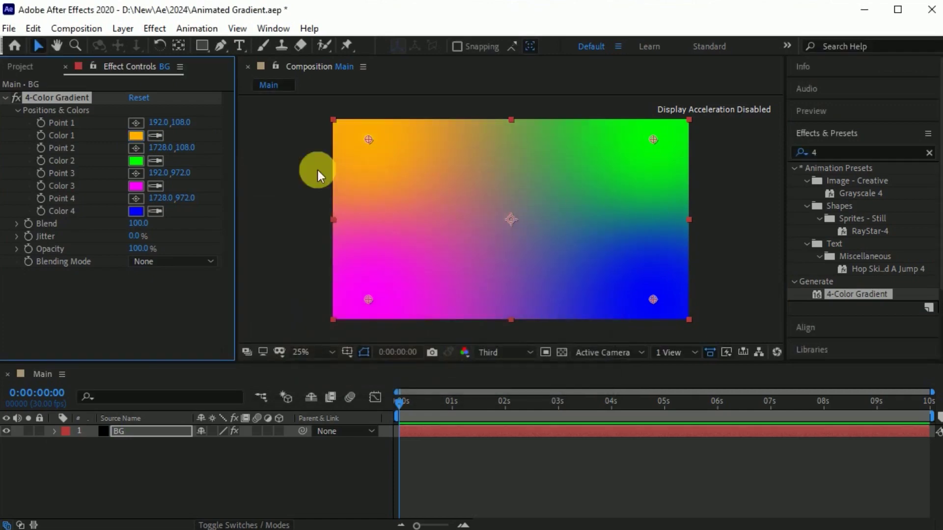
double_click(136, 161)
drag(450, 341, 450, 344)
drag(390, 242, 326, 196)
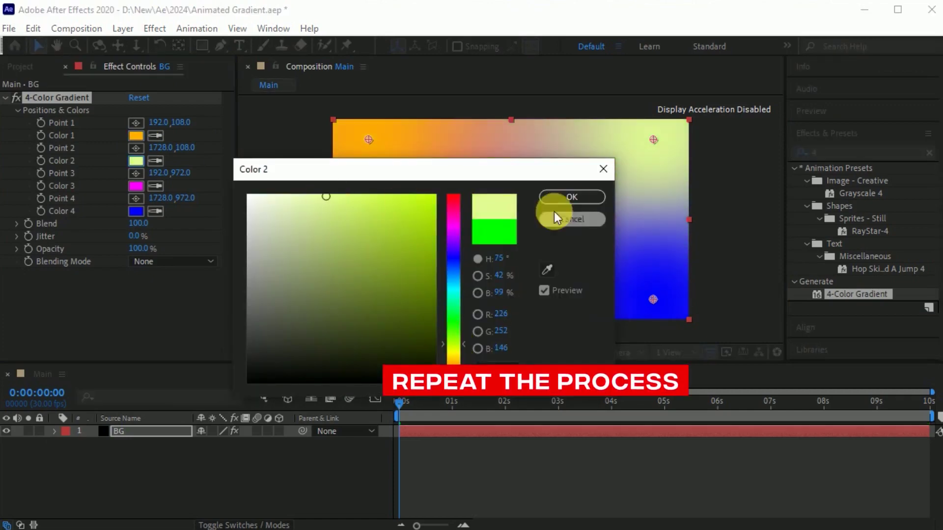
click(572, 197)
Step: Make Color 3 pale yellow and copy Color 1's orange into Color 4
double_click(136, 186)
click(455, 350)
click(384, 216)
click(572, 197)
click(156, 211)
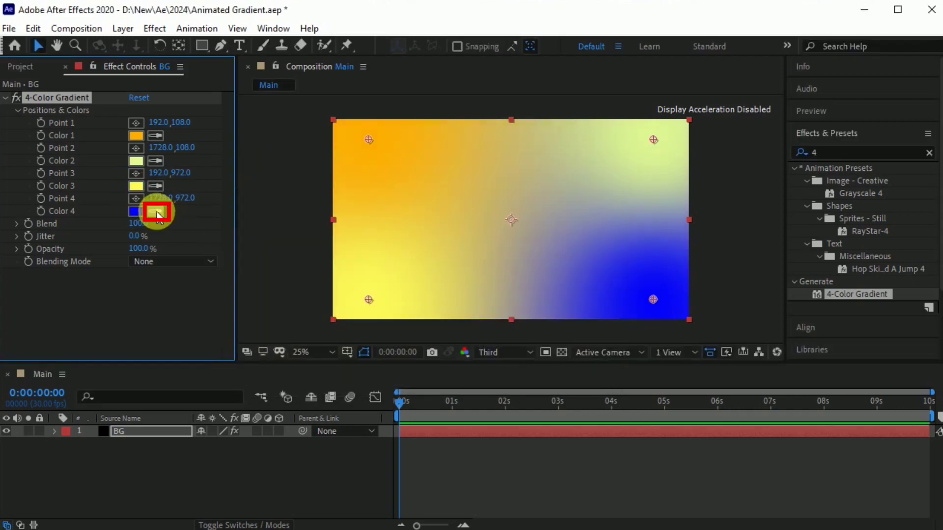
click(136, 136)
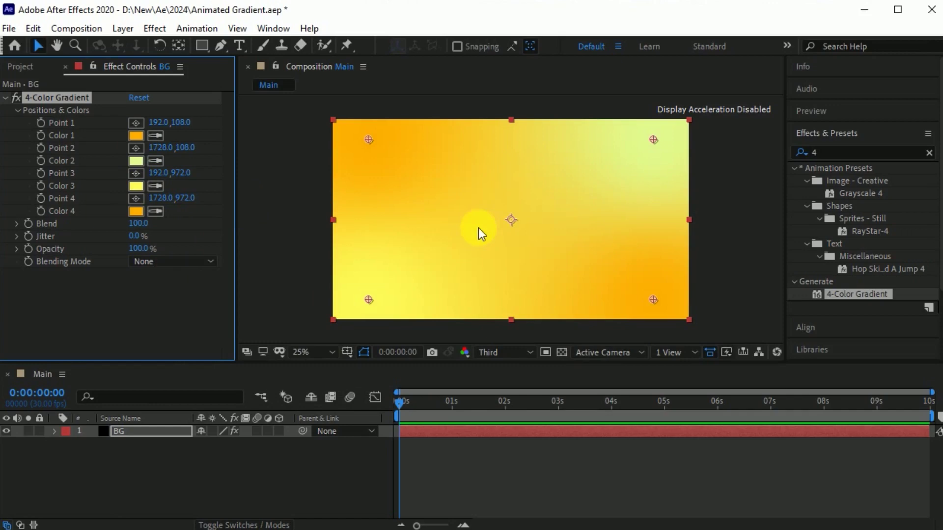
Step: Reposition the four gradient colour points in the composition
drag(367, 142, 362, 142)
drag(653, 140, 629, 139)
drag(653, 300, 660, 288)
drag(369, 300, 367, 294)
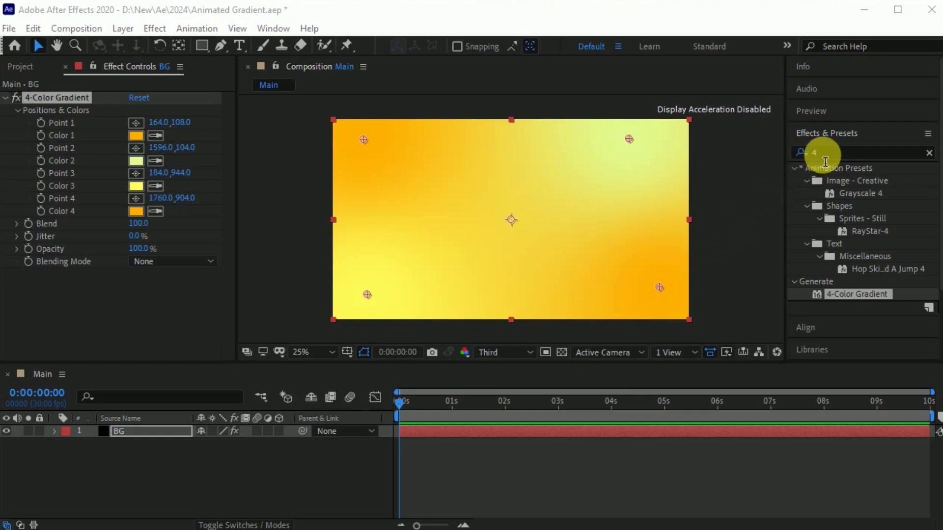
Step: Apply the Twirl distort effect to the BG layer
click(815, 152)
text(twirl)
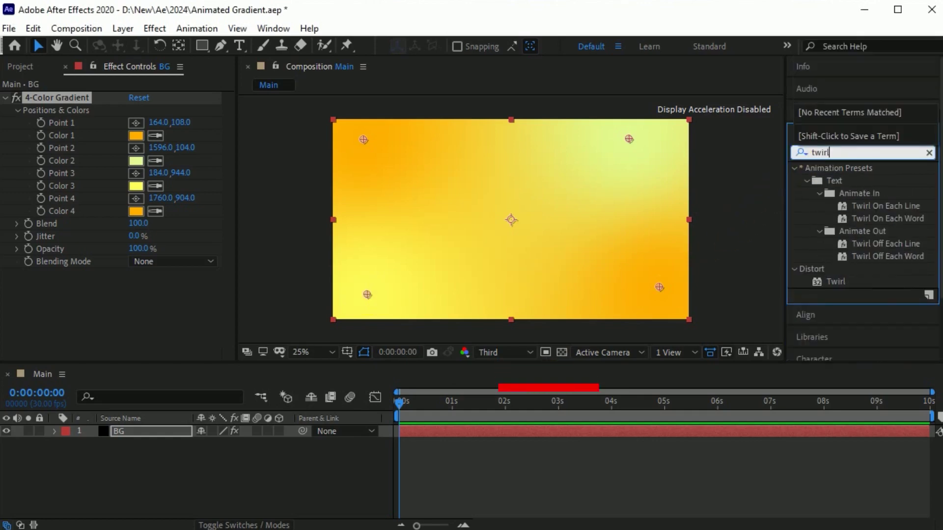
click(844, 285)
drag(844, 287, 543, 243)
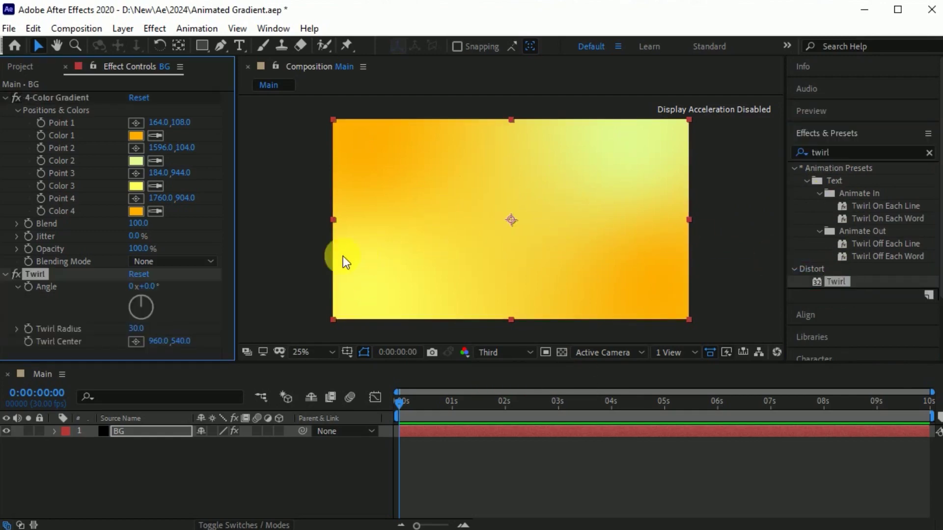
Step: Set the Twirl angle to 1x+45° and the Twirl Radius to 35
click(132, 287)
text(1)
key(Return)
click(149, 286)
text(45)
key(Return)
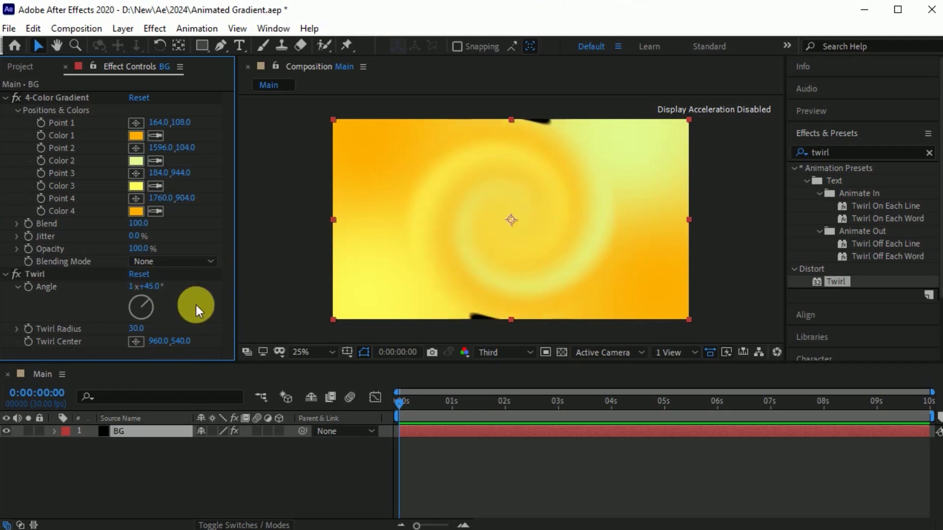
click(137, 328)
text(35)
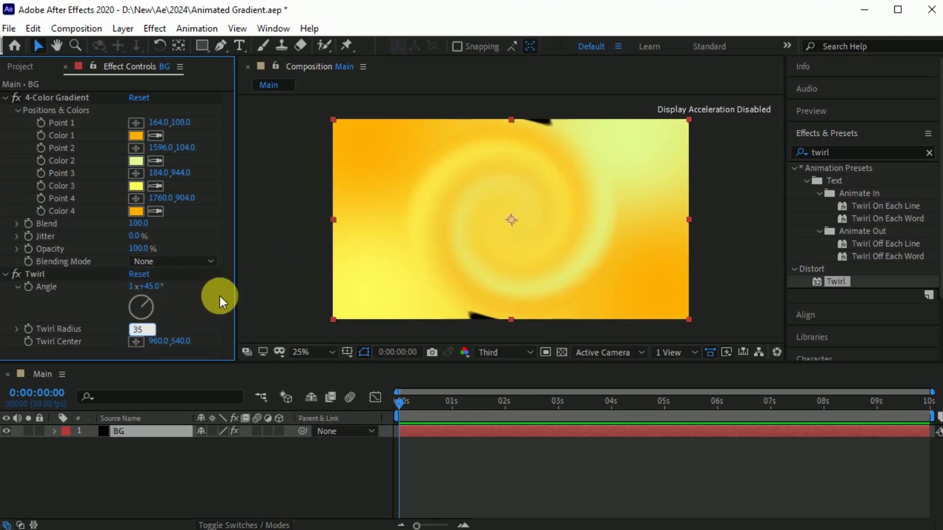
key(Return)
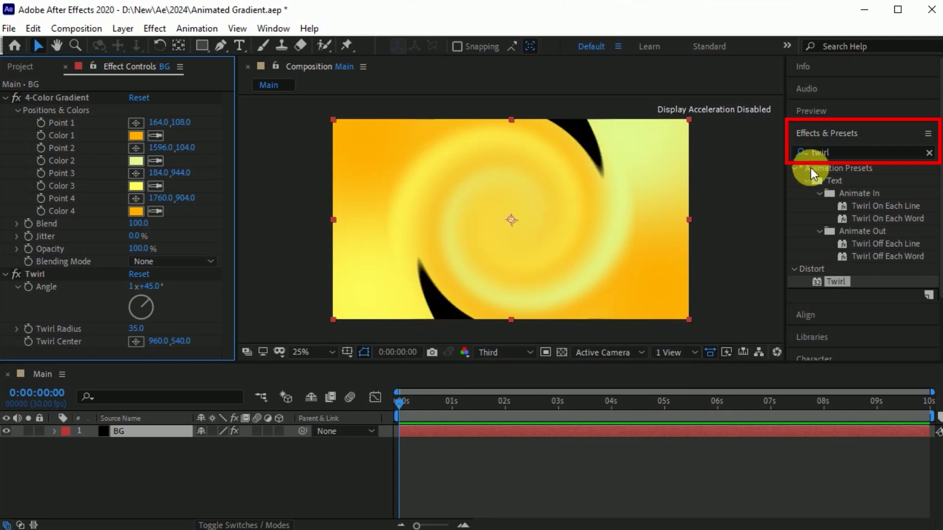
Step: Apply the Motion Tile effect to the BG layer
click(929, 154)
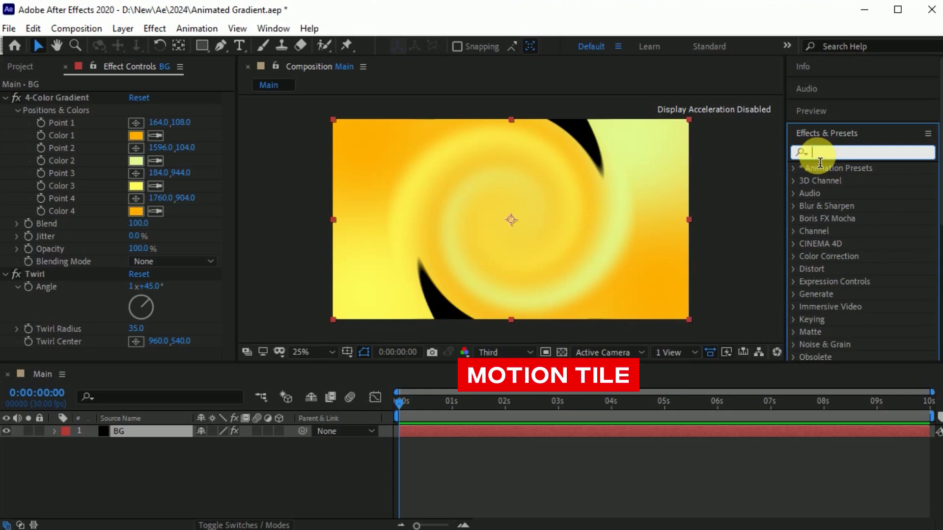
click(825, 158)
text(Motion)
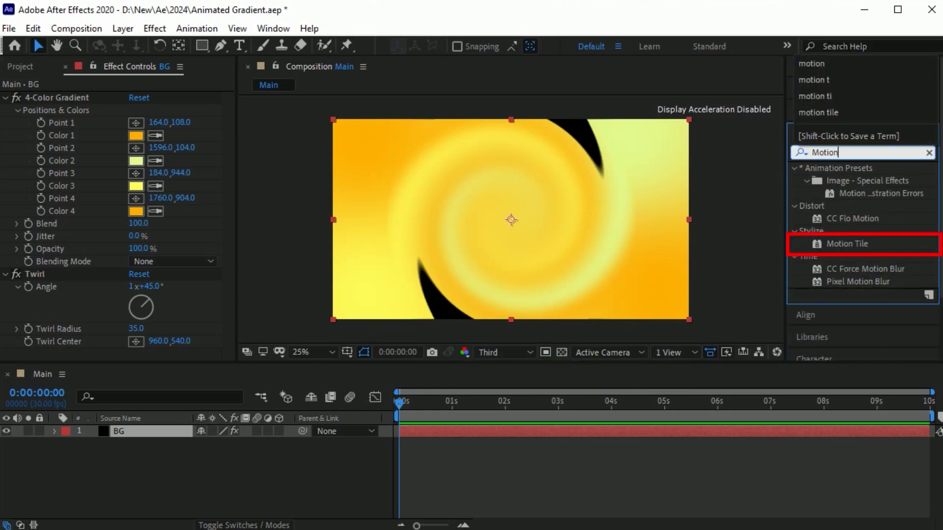
click(834, 244)
drag(835, 244, 520, 224)
Step: Collapse Twirl and 4-Color Gradient and move Motion Tile to the top of the stack
scroll(228, 254, up, 4)
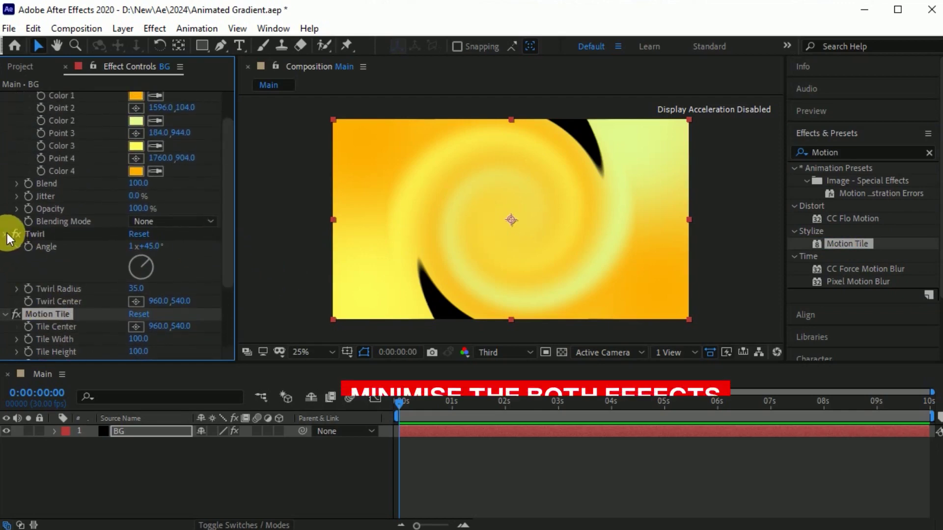
click(7, 234)
scroll(231, 179, up, 2)
click(5, 97)
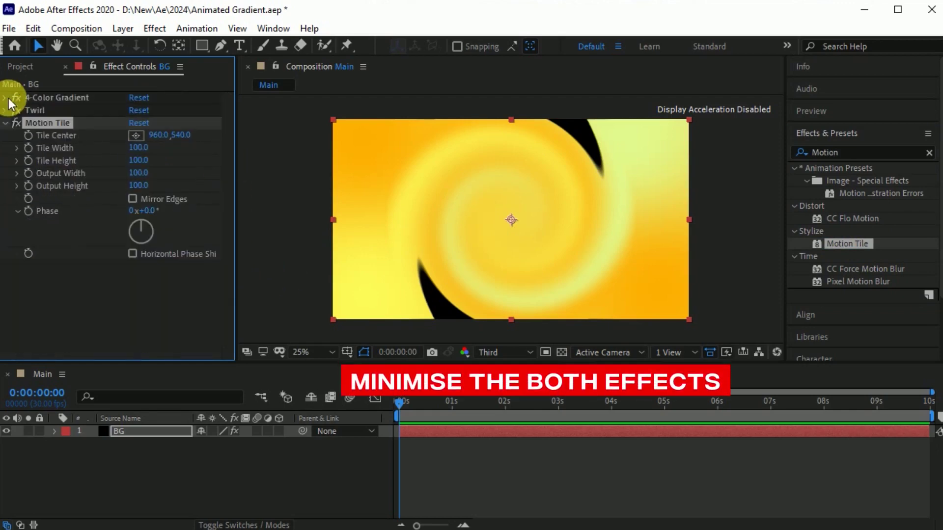
drag(56, 123, 64, 94)
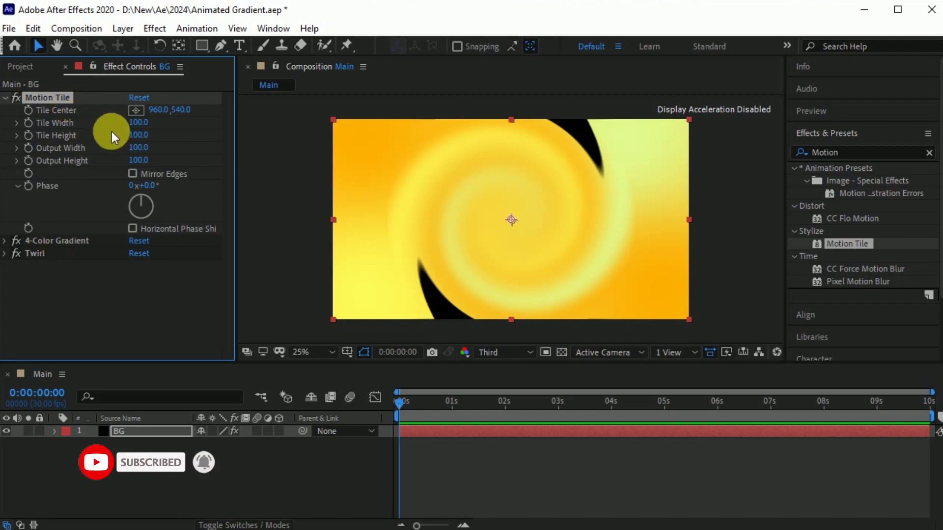
Step: Give Motion Tile output width 150, height 300, with Mirror Edges and Horizontal Phase Shift on
click(138, 148)
text(150)
key(Return)
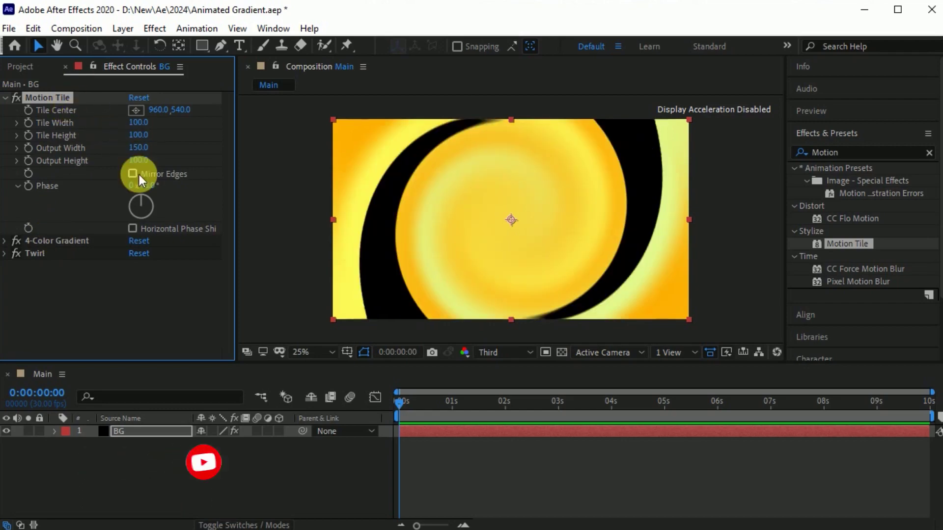
click(138, 160)
text(3)
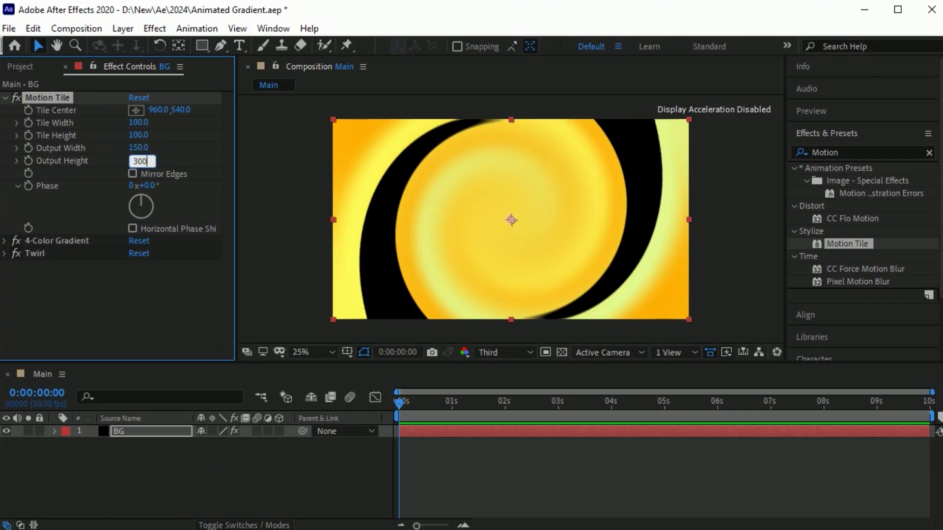
text(00)
click(132, 174)
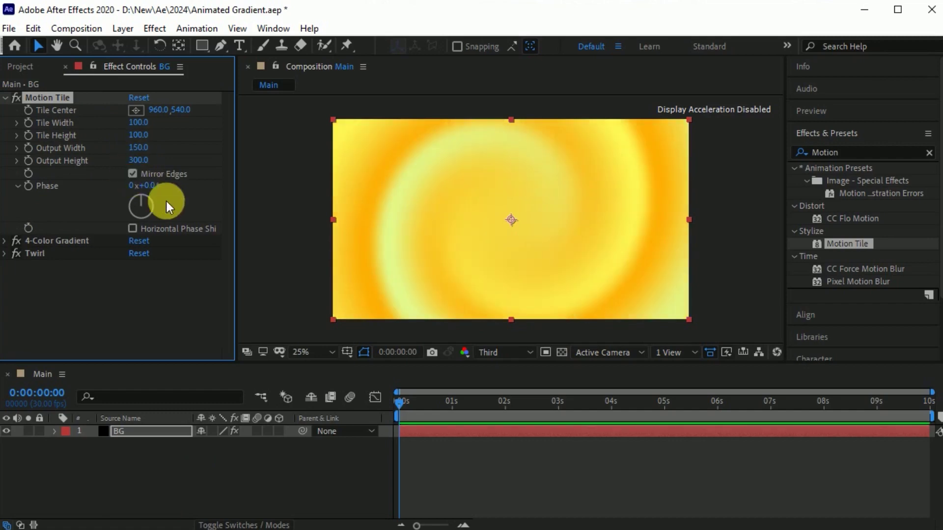
click(132, 228)
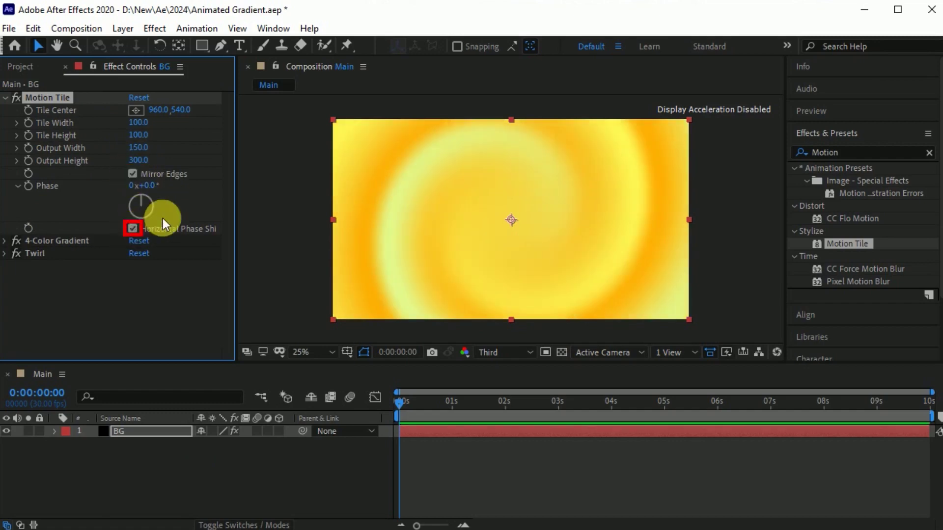
click(6, 97)
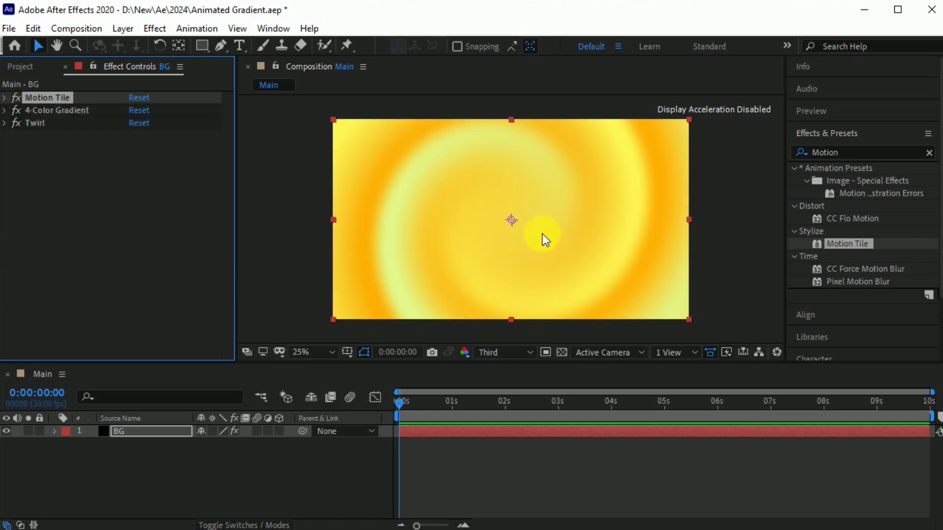
Step: Add an adjustment layer named Effects above BG and save the project
click(497, 237)
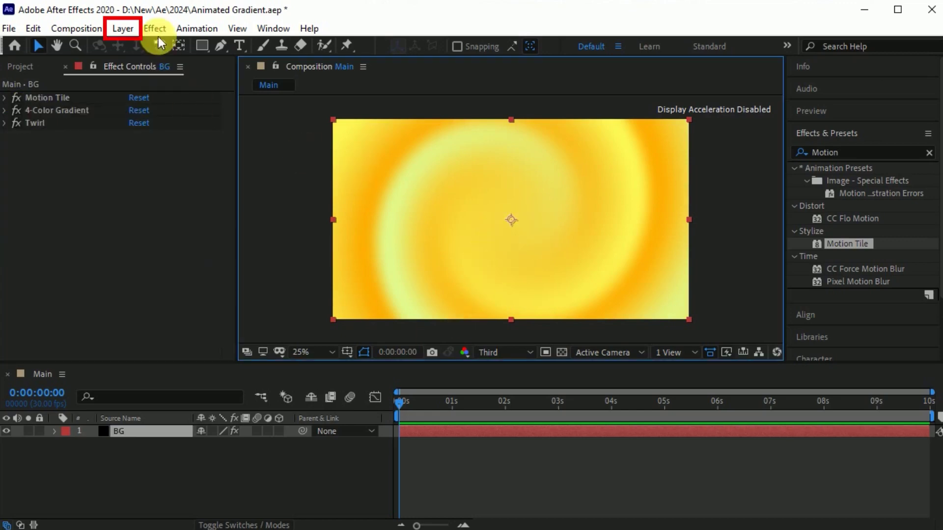
click(129, 29)
mouse_move(142, 45)
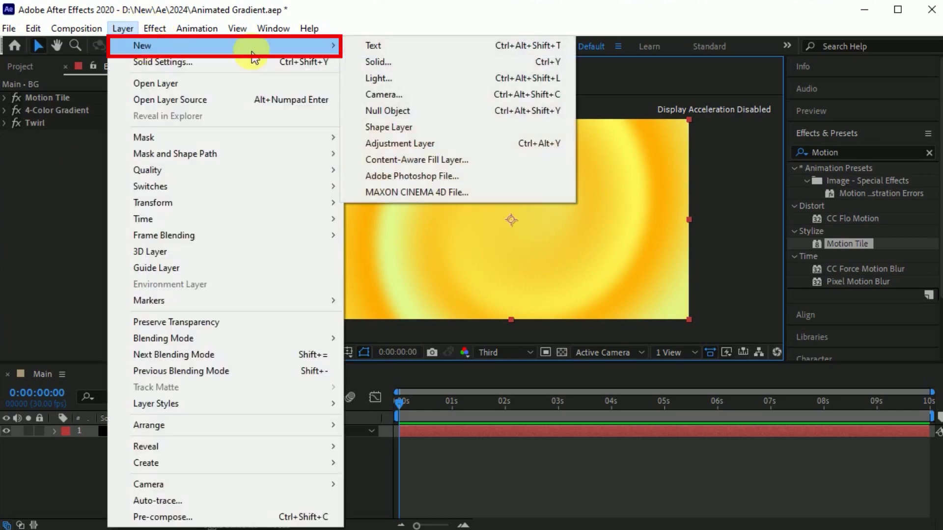
click(458, 143)
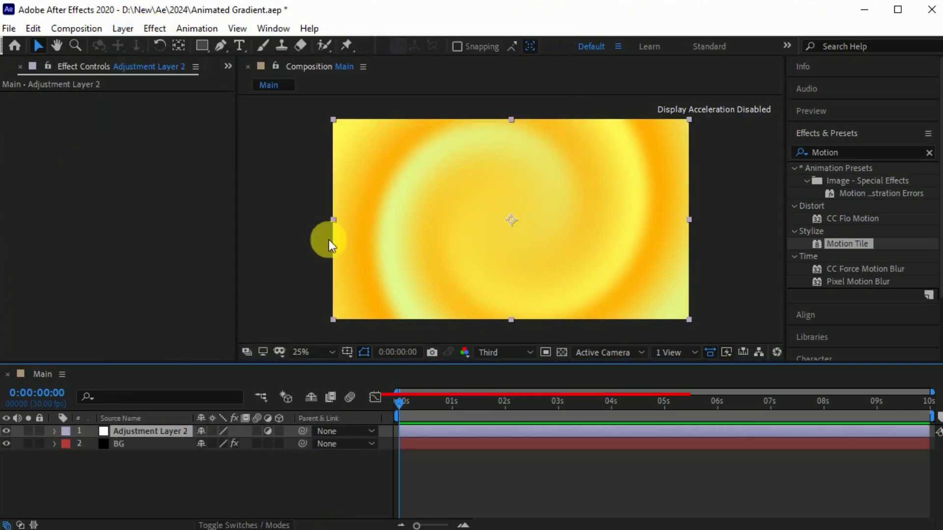
key(Return)
text(Effects)
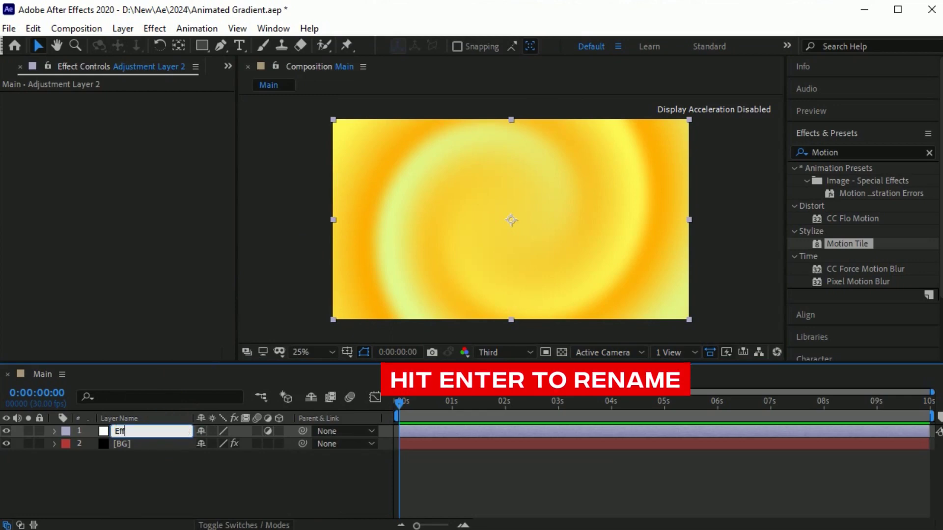
key(Return)
key(ctrl+s)
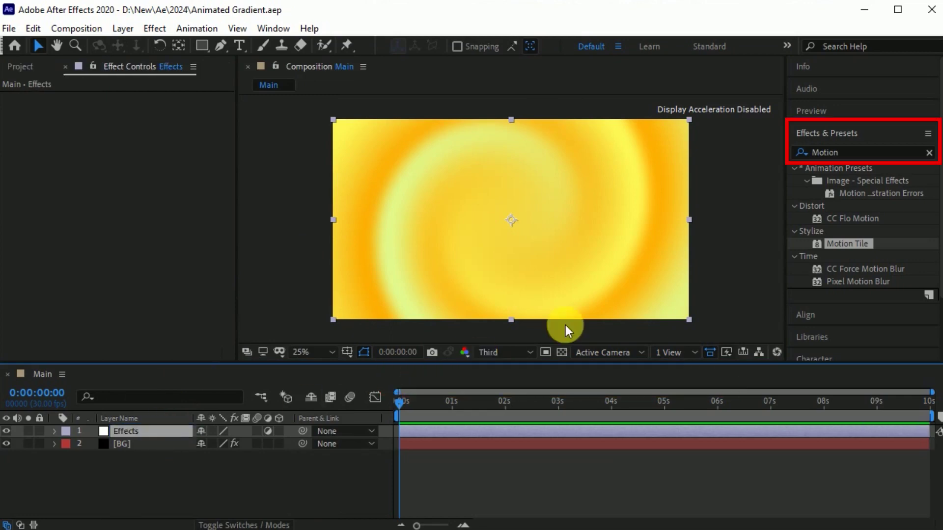
Step: Apply Wave Warp to the Effects layer with wave type Uncircle
click(929, 155)
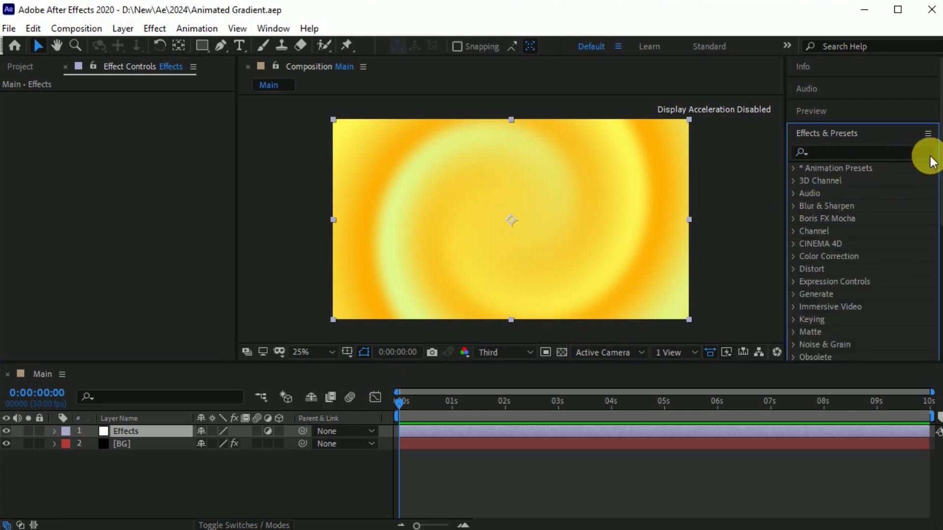
click(865, 158)
text(wave w)
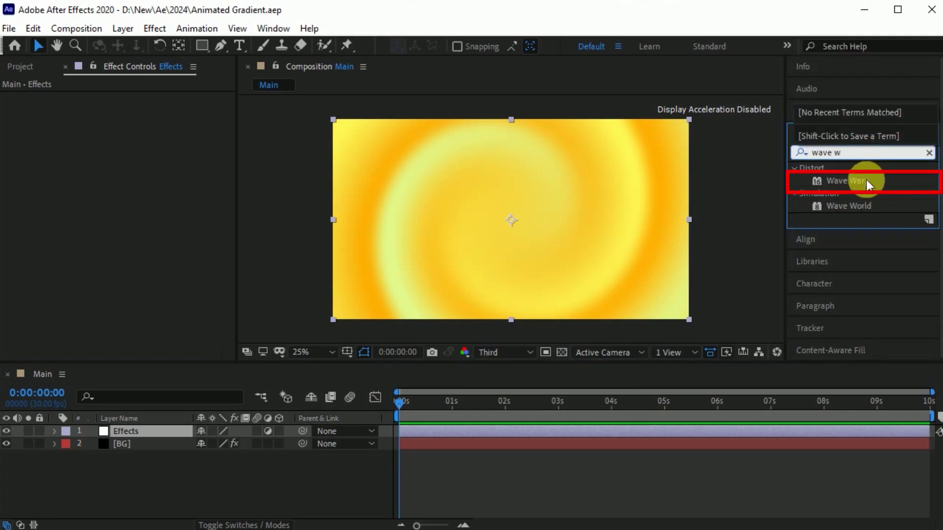
mouse_move(859, 180)
mouse_down()
mouse_move(684, 192)
mouse_move(526, 242)
mouse_move(522, 234)
mouse_up()
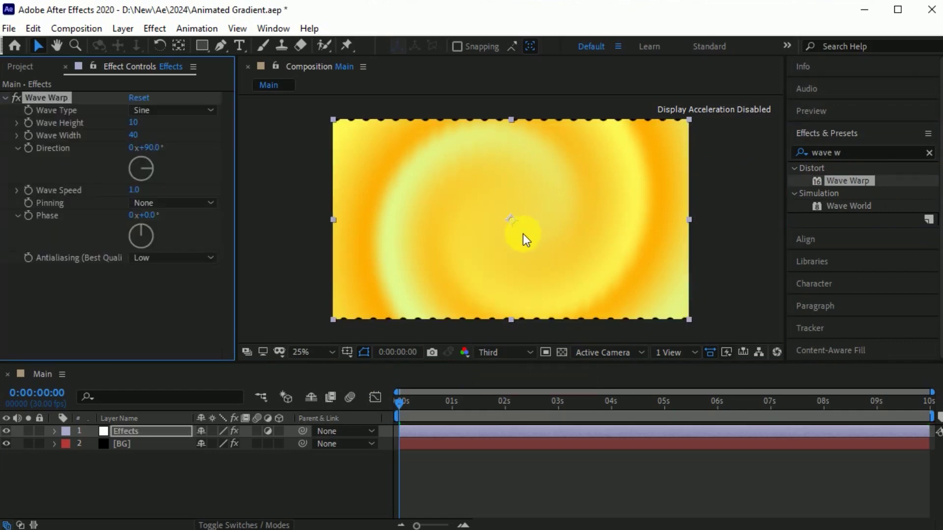
click(186, 112)
click(183, 224)
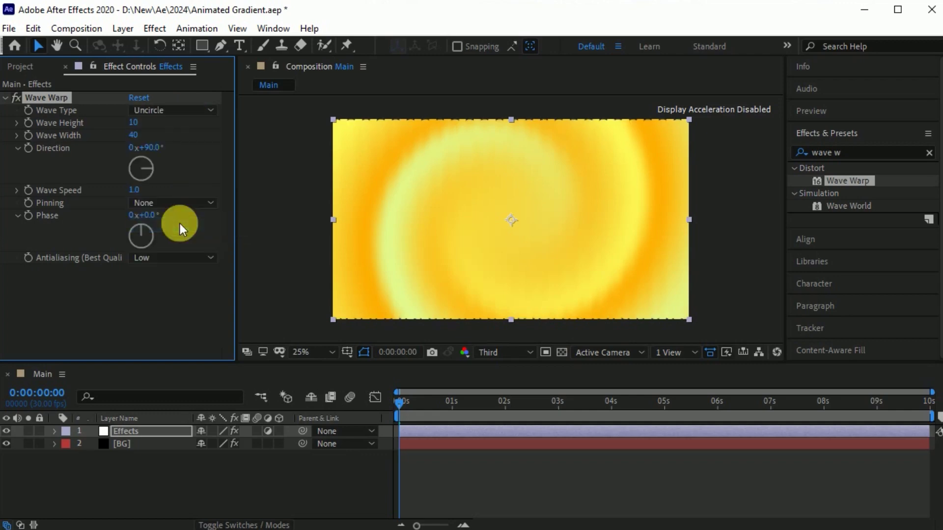
Step: Set Wave Warp height and width to 500 and direction to 145°
click(133, 123)
text(500)
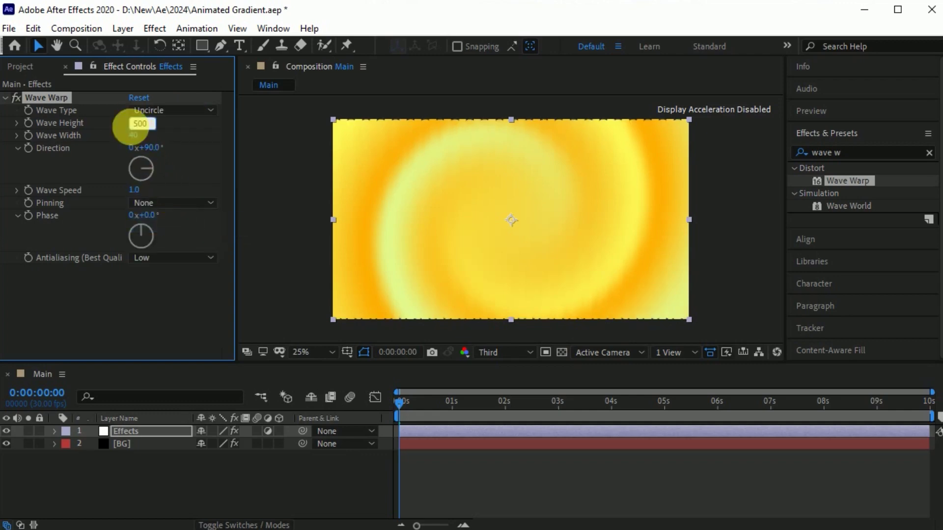
click(133, 136)
text(500)
key(Return)
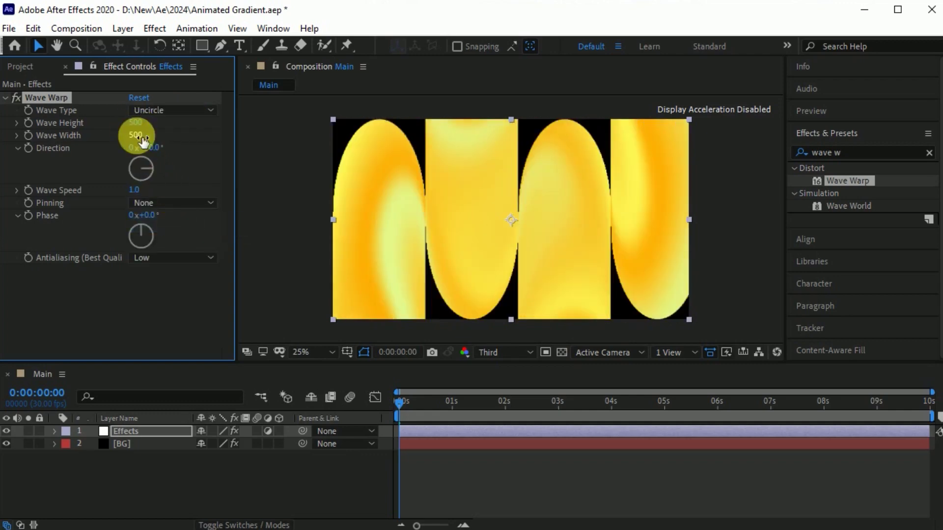
text(145)
key(Return)
Step: Set Wave Warp speed to 0.3 and phase to 25°
click(135, 189)
text(0.3)
key(Return)
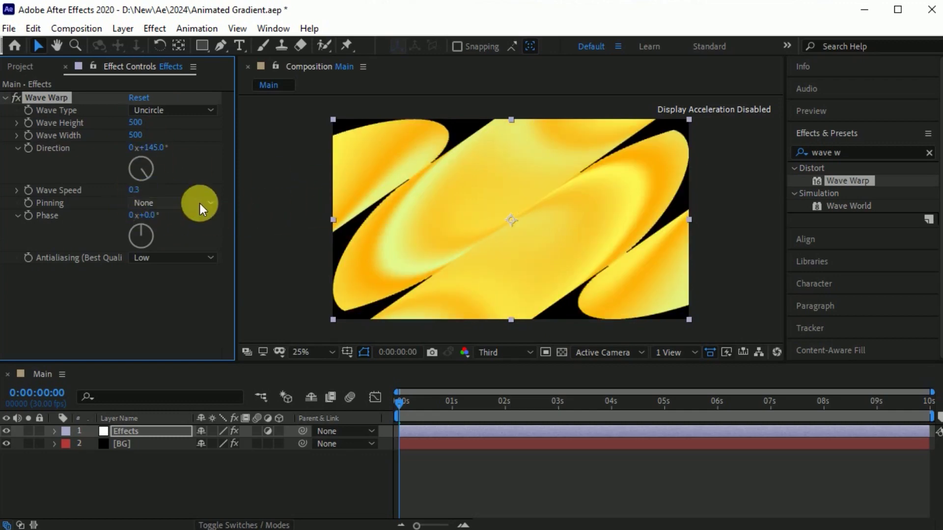
click(147, 216)
text(25)
key(Return)
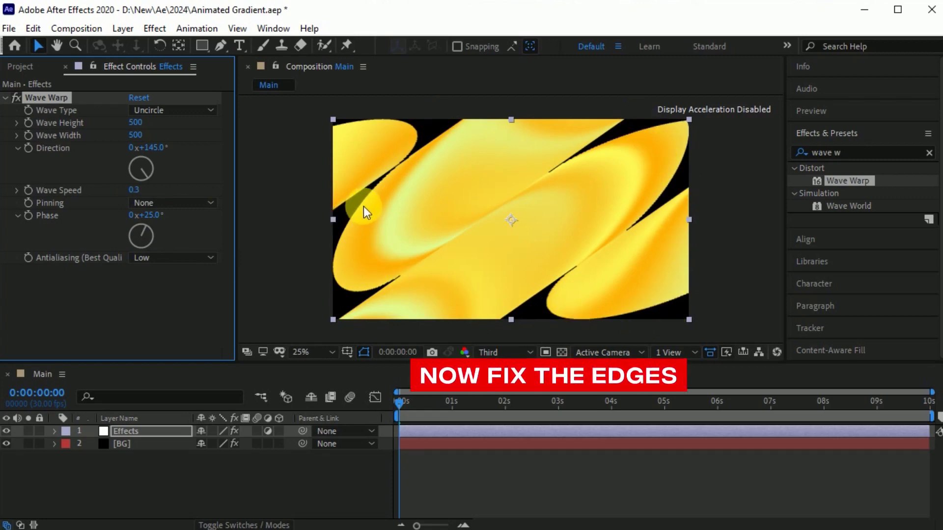
Step: Apply Motion Tile to the Effects layer and place it above Wave Warp
click(929, 152)
click(827, 153)
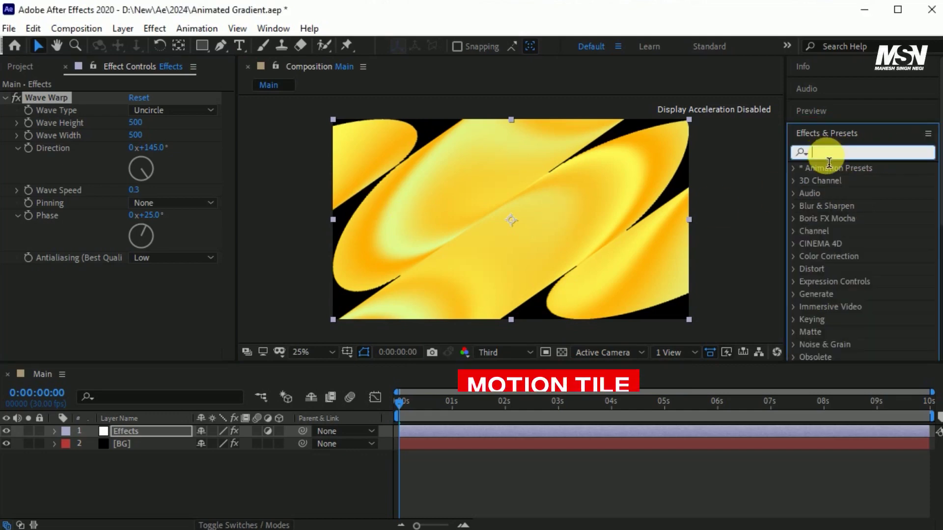
text(motion)
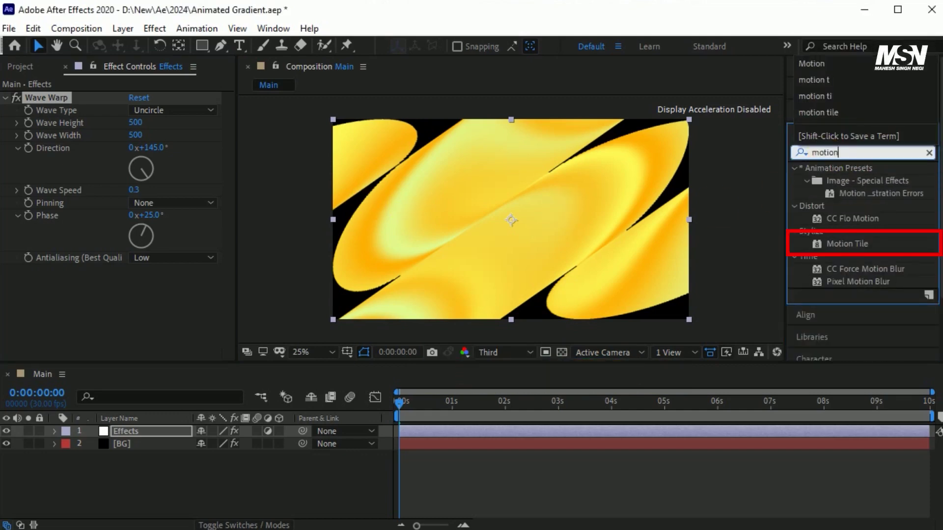
click(856, 247)
drag(857, 247, 541, 258)
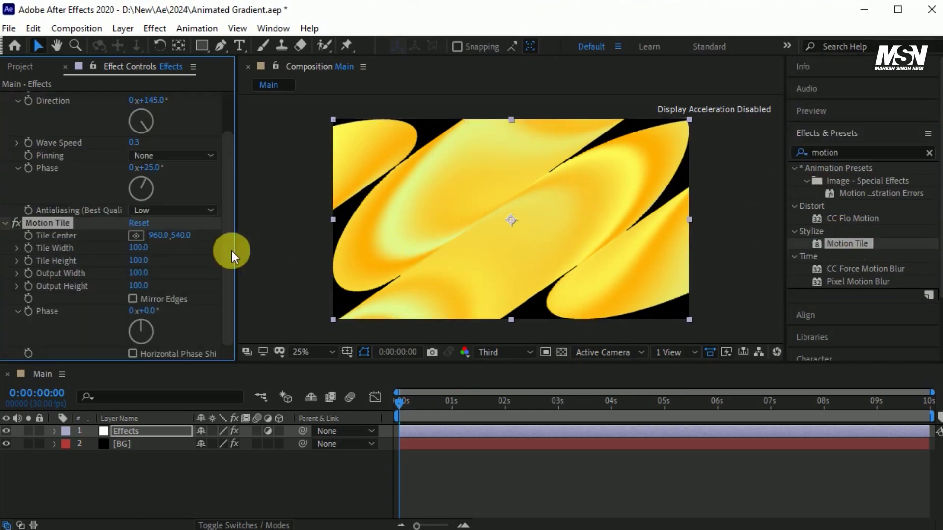
scroll(223, 211, up, 3)
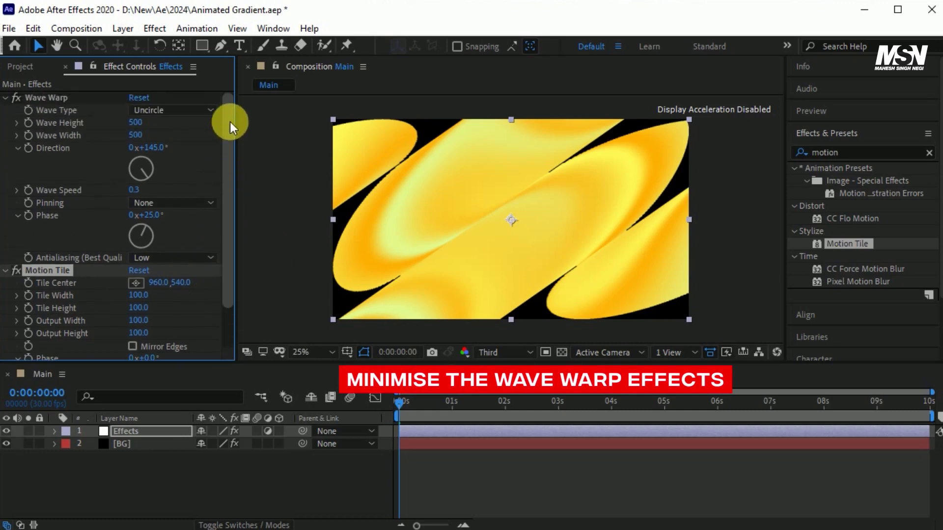
click(6, 97)
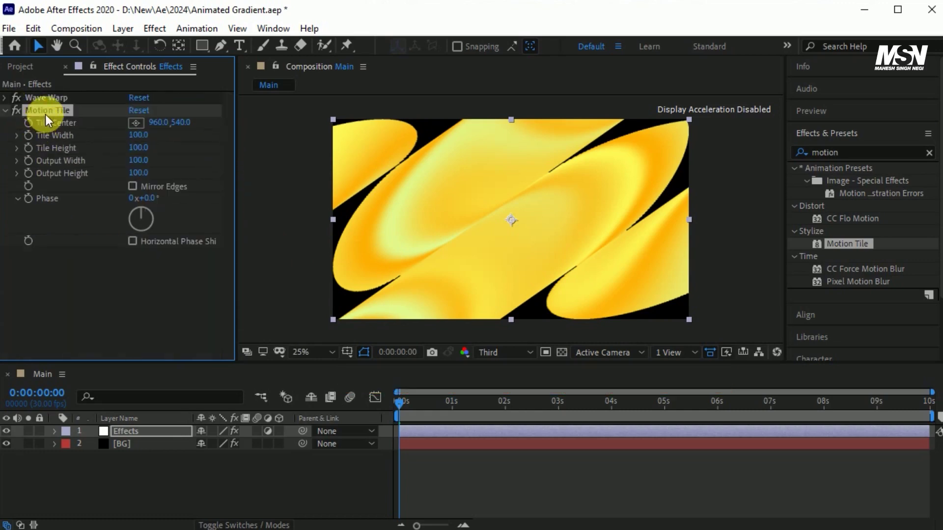
drag(51, 110, 62, 92)
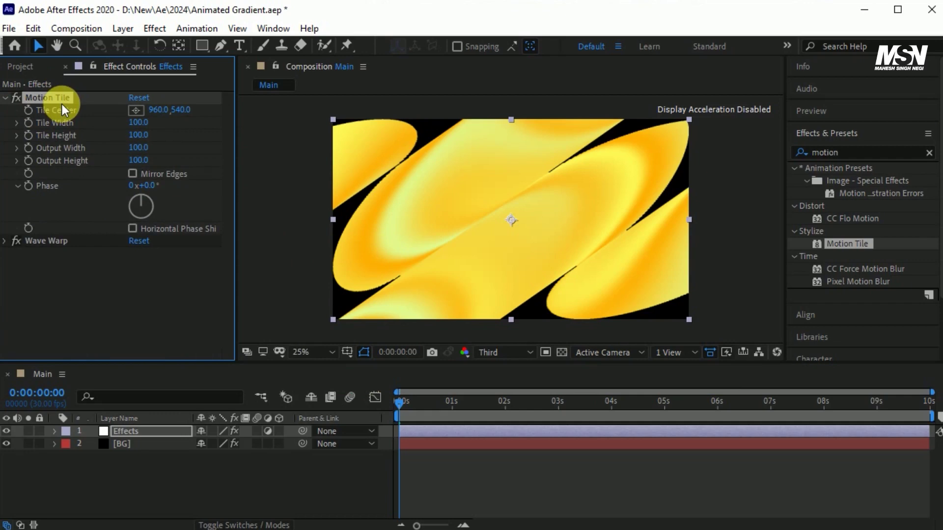
Step: Set Motion Tile output to 180×260 with Mirror Edges, 95° phase and Horizontal Phase Shift
click(139, 147)
text(180)
key(Tab)
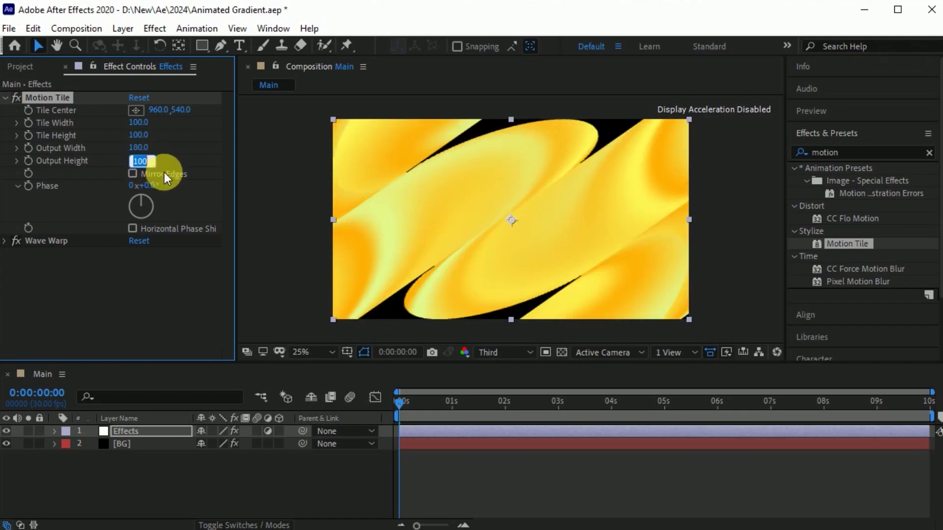
text(260)
click(132, 174)
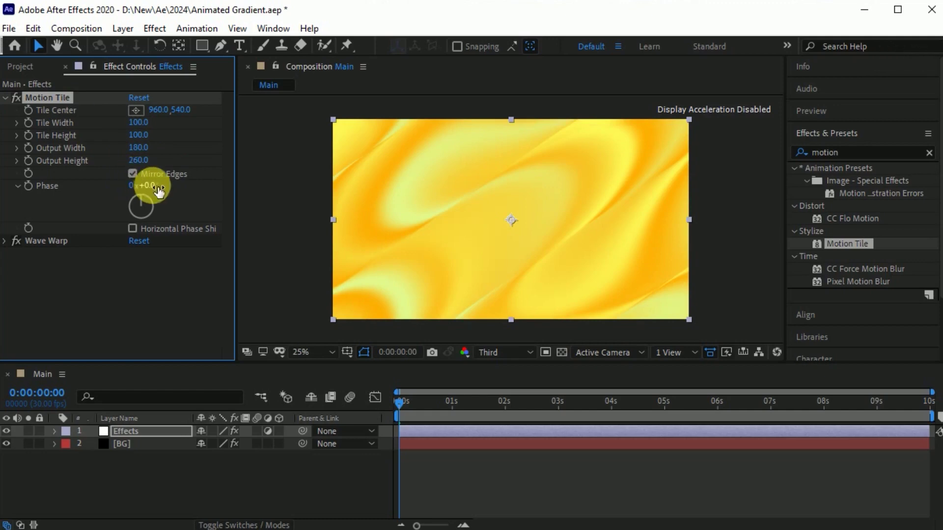
click(167, 210)
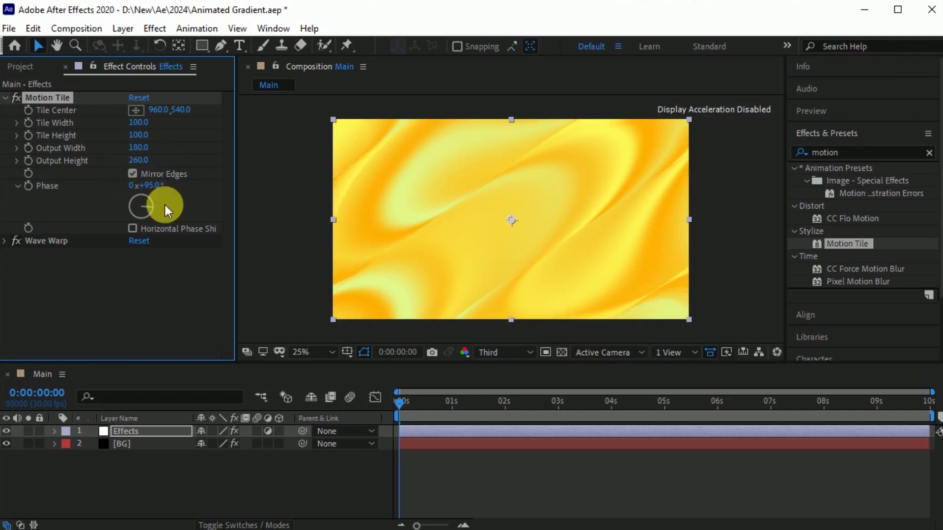
click(133, 228)
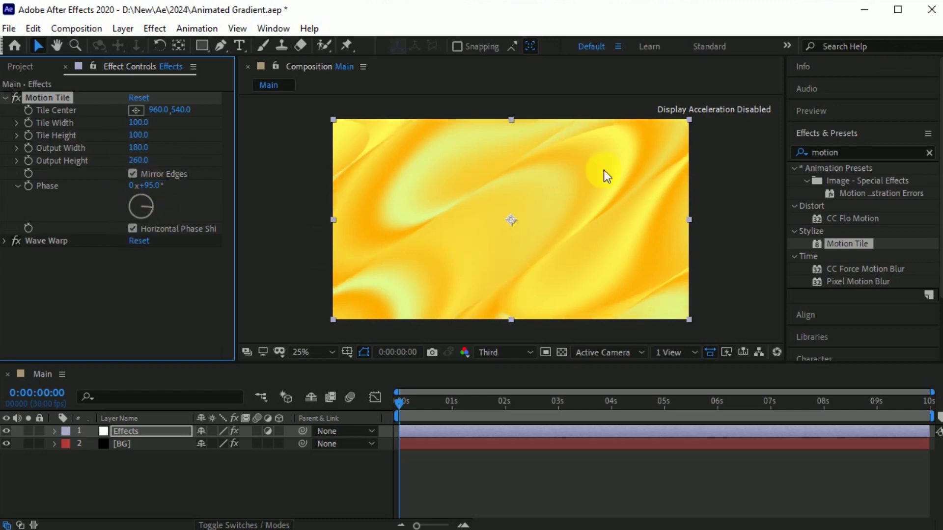
Step: Preview the flowing animation with the Motion Tile settings collapsed
key(space)
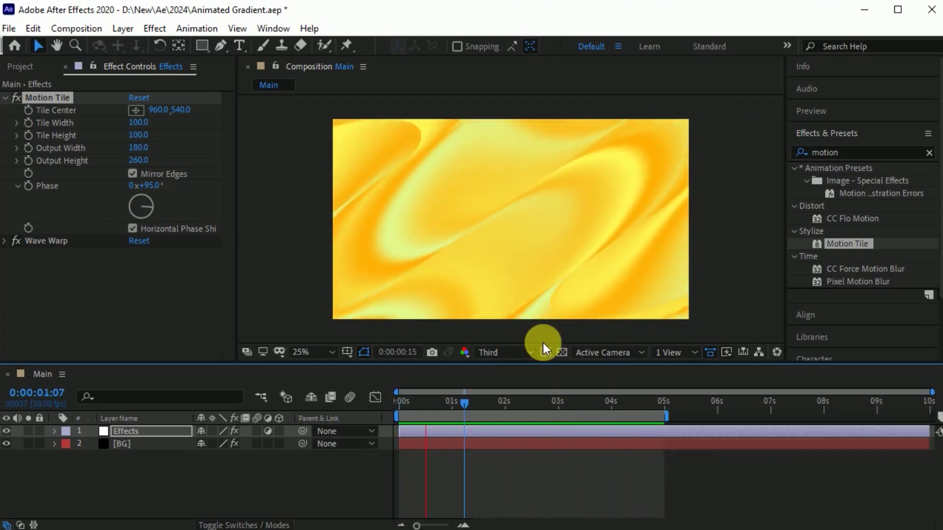
key(space)
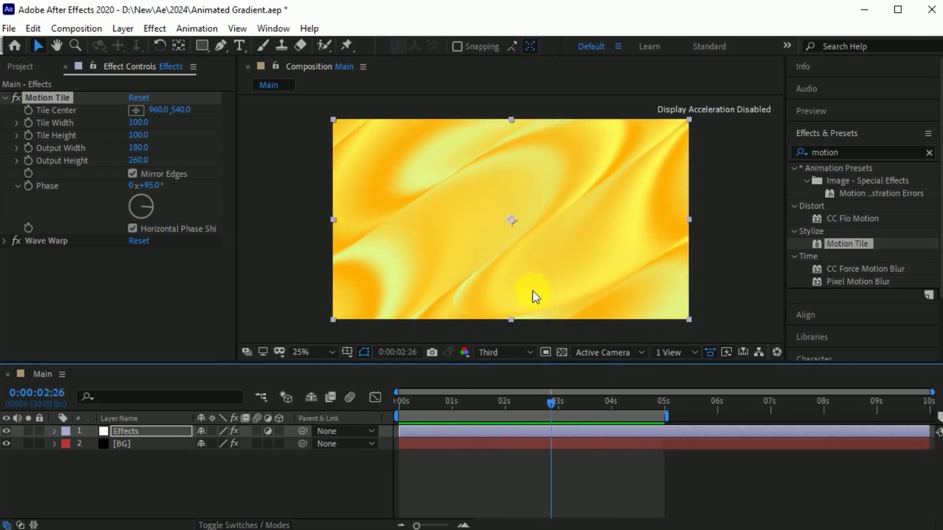
click(5, 100)
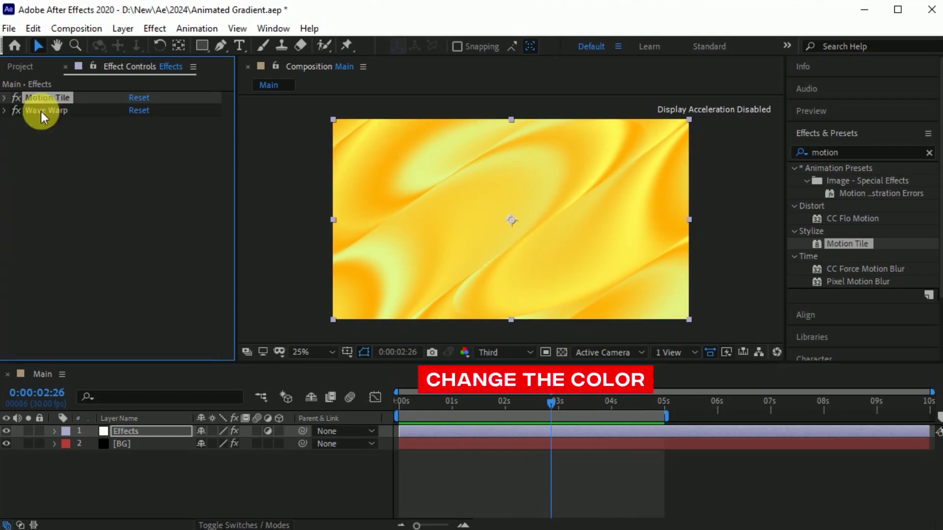
click(537, 241)
click(548, 404)
key(space)
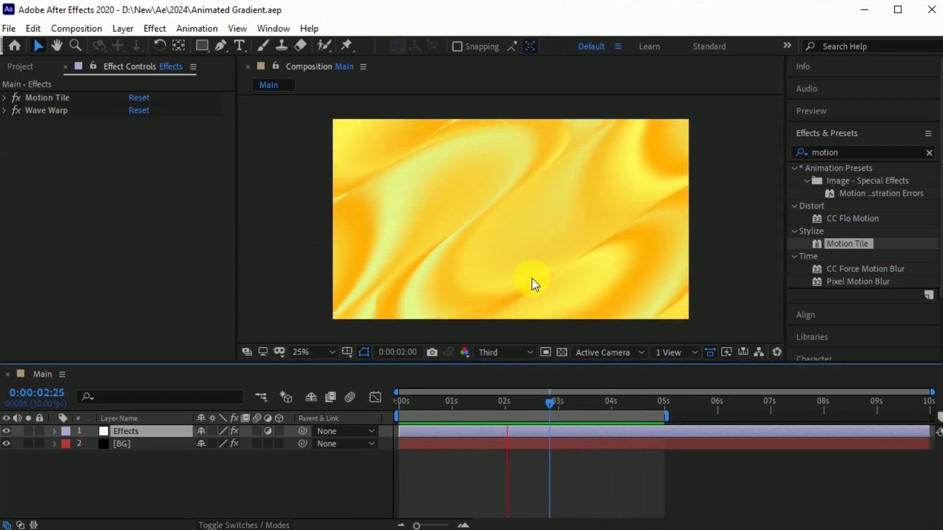
key(space)
Step: Apply the Tritone effect to the Effects layer
click(929, 153)
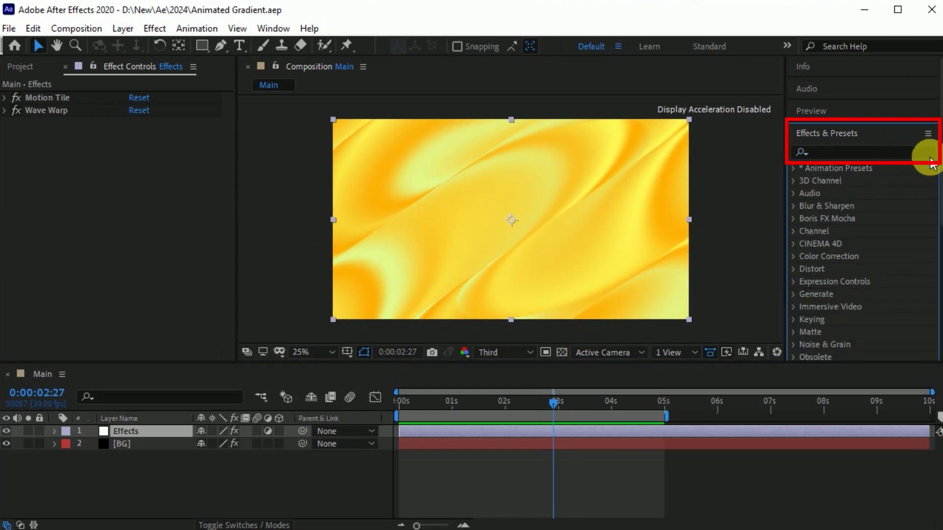
text(trit)
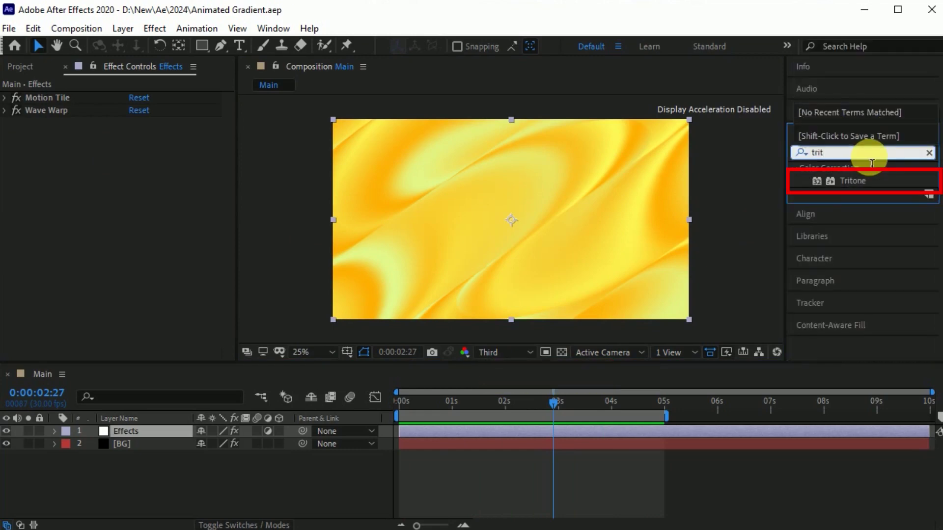
drag(852, 181, 560, 241)
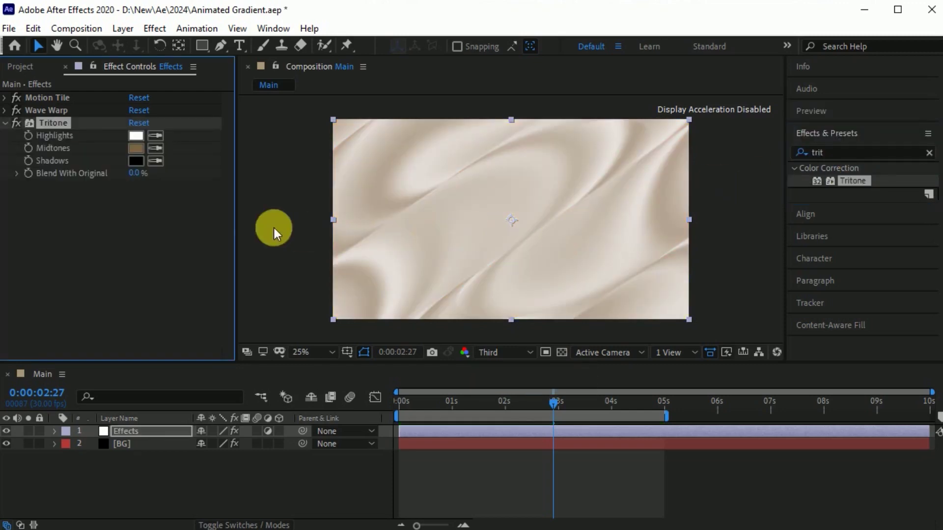
Step: Give Tritone purple midtones and preview from about one second
click(140, 151)
drag(373, 167, 252, 269)
drag(332, 376, 328, 334)
click(448, 285)
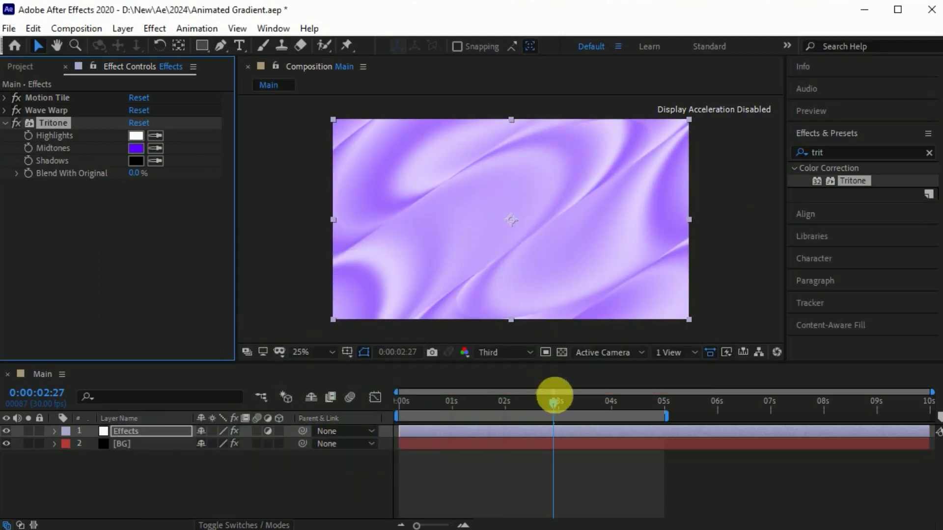
drag(553, 388, 422, 420)
key(space)
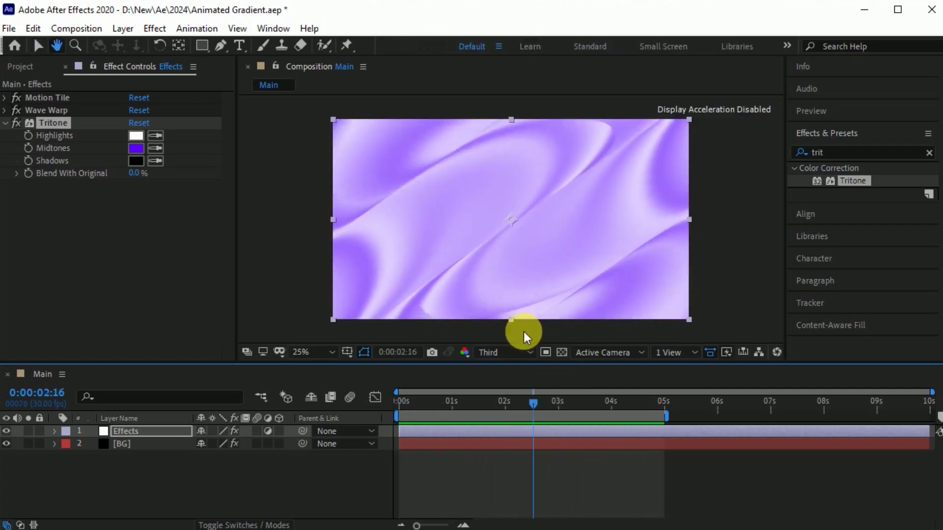
Step: Change the Tritone midtones colour to violet 7800FF and play the finished animation
click(136, 148)
click(333, 407)
drag(313, 373, 312, 281)
mouse_move(332, 313)
mouse_down()
mouse_move(330, 273)
mouse_move(330, 376)
mouse_move(333, 316)
mouse_move(332, 330)
mouse_move(321, 317)
mouse_move(337, 289)
mouse_up()
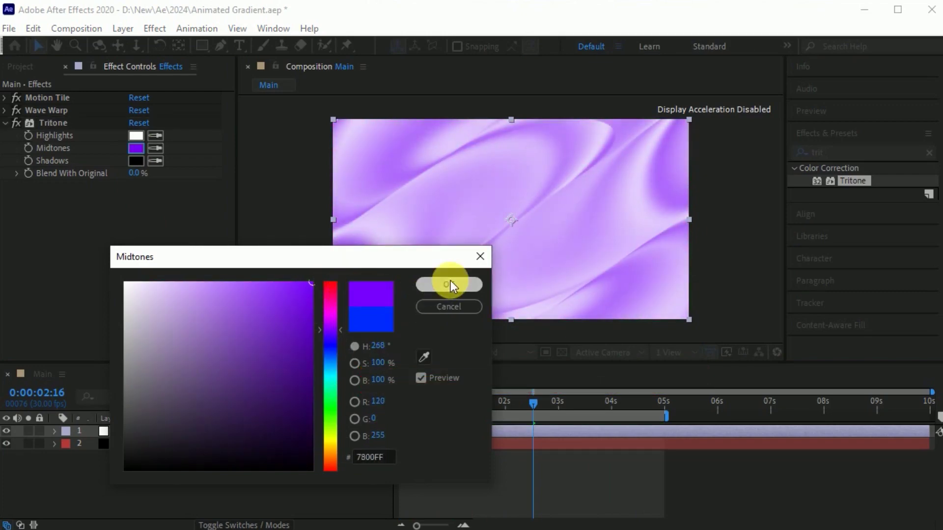
click(449, 285)
key(space)
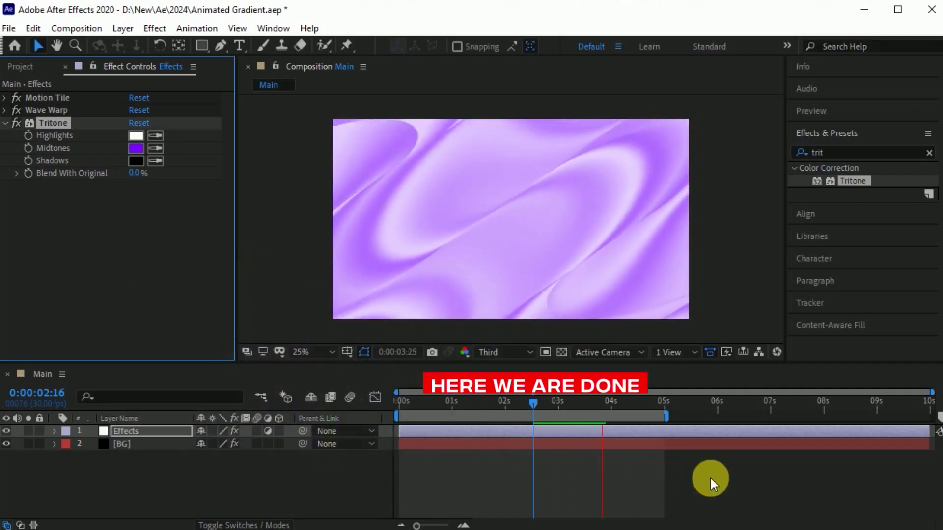